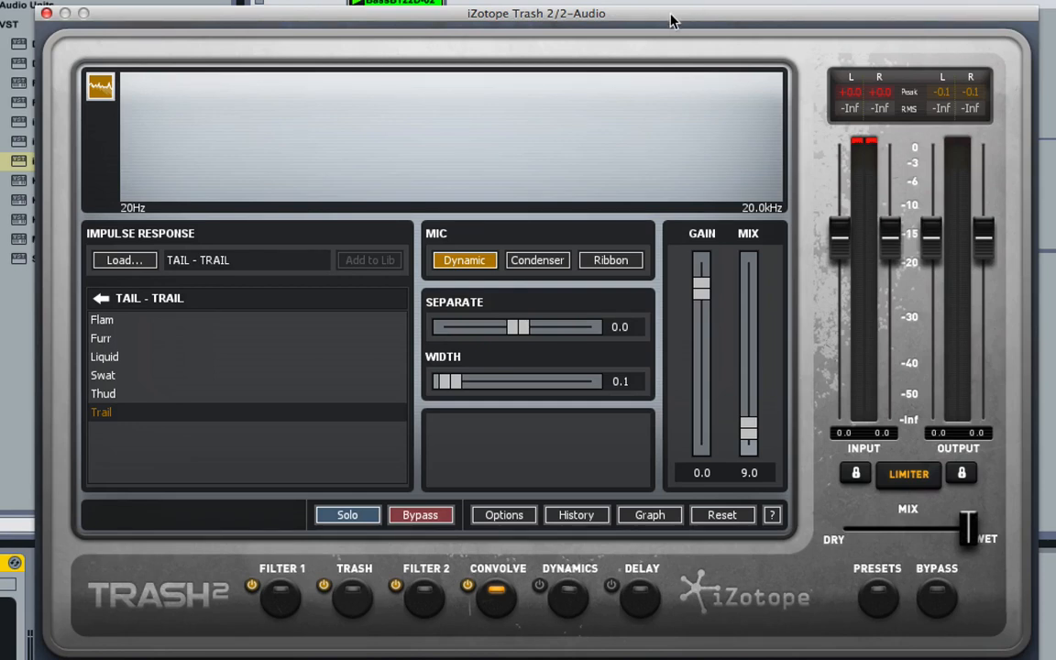
Switch on the Delay module and show its settings
click(642, 599)
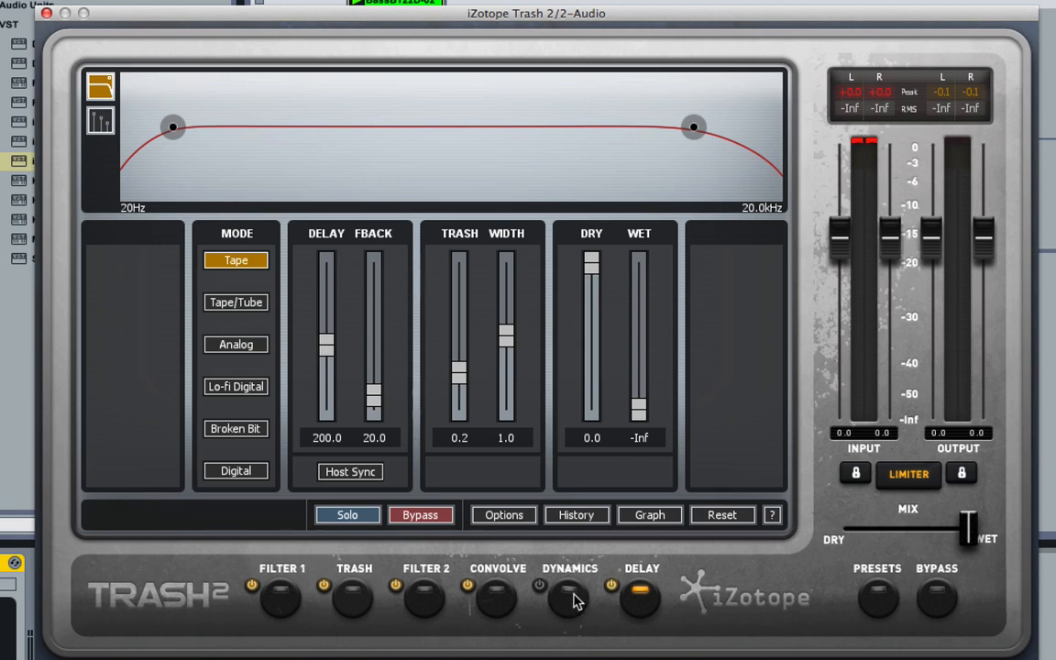
Try enabling the Dynamics module, switch it back off and return to the Delay settings
click(572, 597)
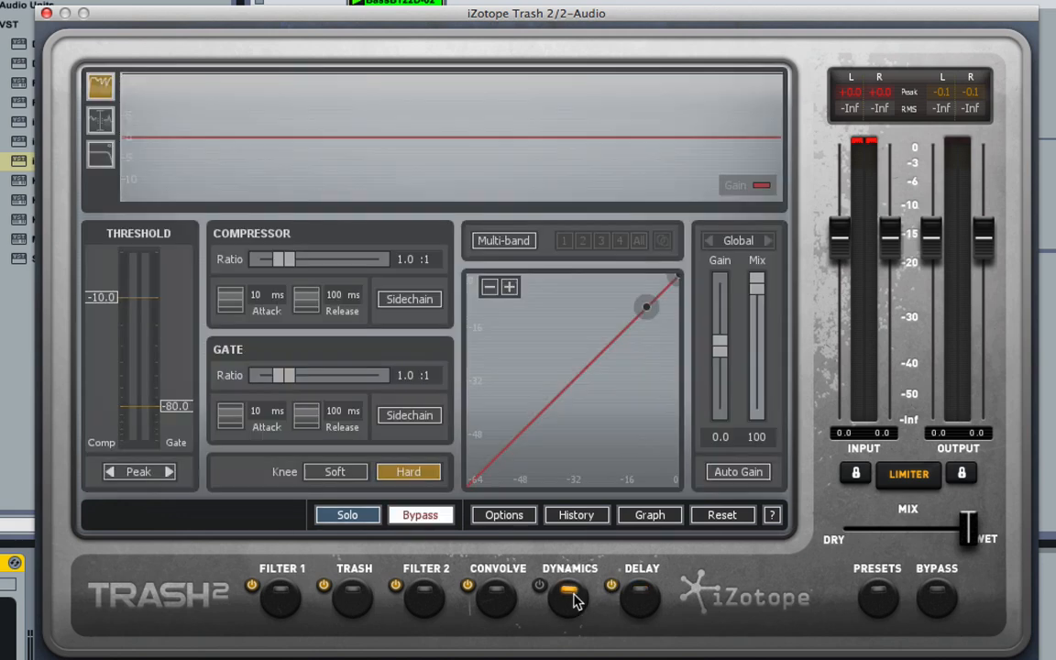
click(539, 587)
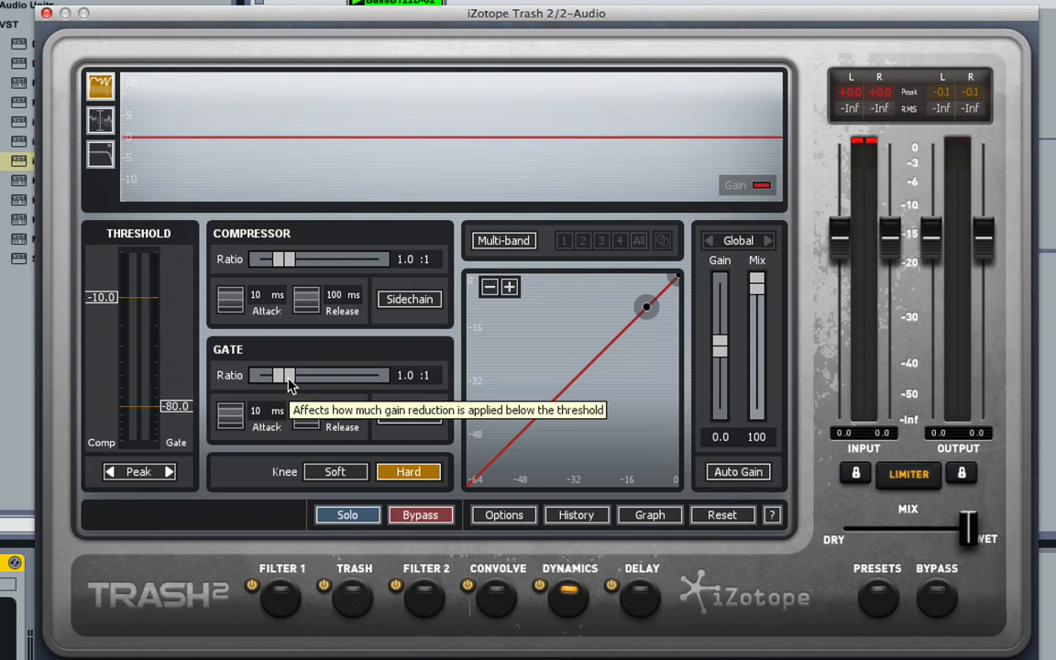
click(541, 586)
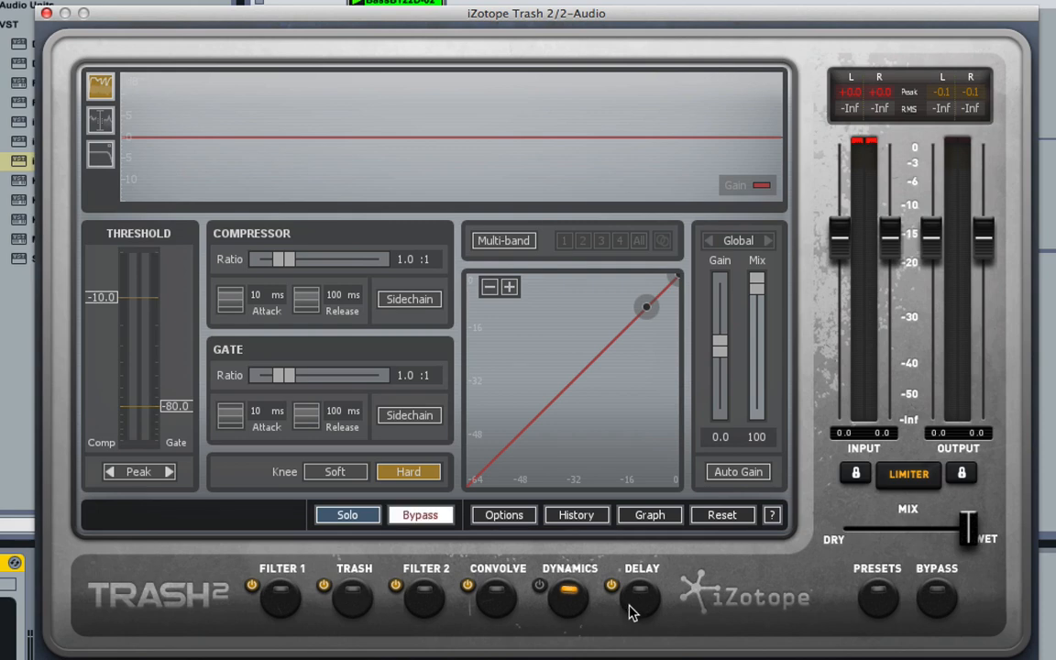
click(630, 612)
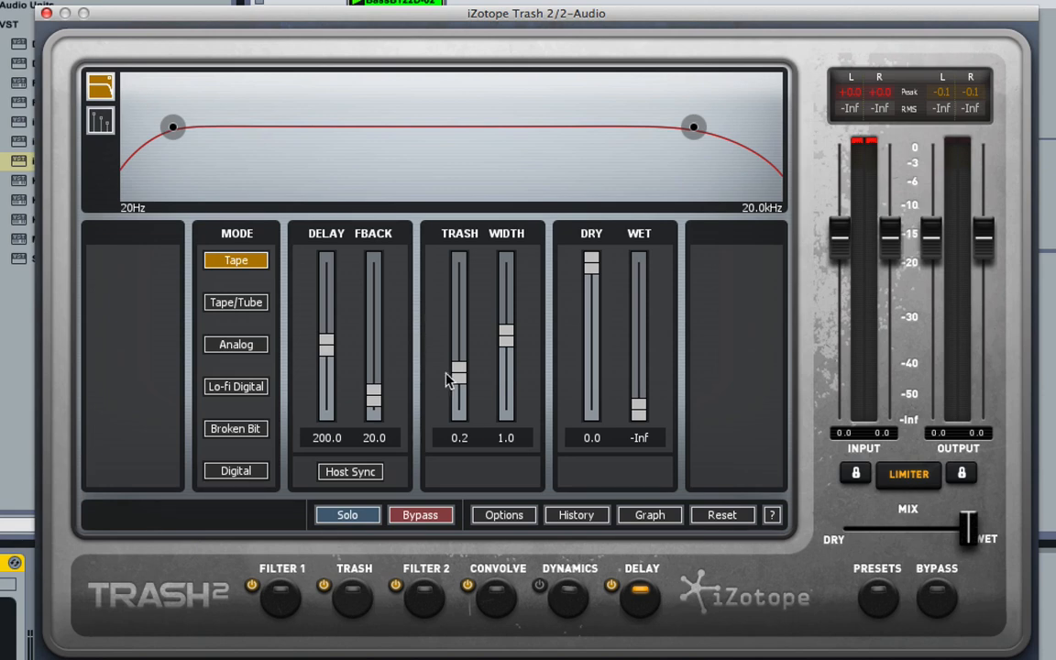
Compare the Delay module's echo-timing graph with its post-filter curve display
click(100, 119)
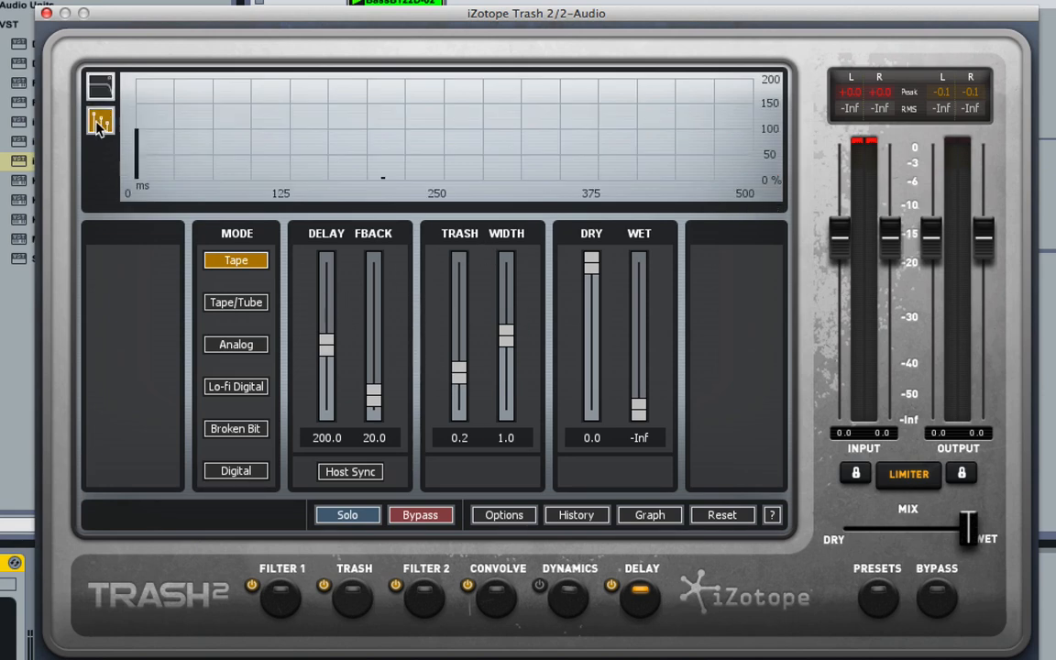
click(99, 87)
click(104, 127)
click(99, 87)
Try raising the delay's low-cut filter to 148 Hz and revert that change through the history
drag(169, 125, 218, 135)
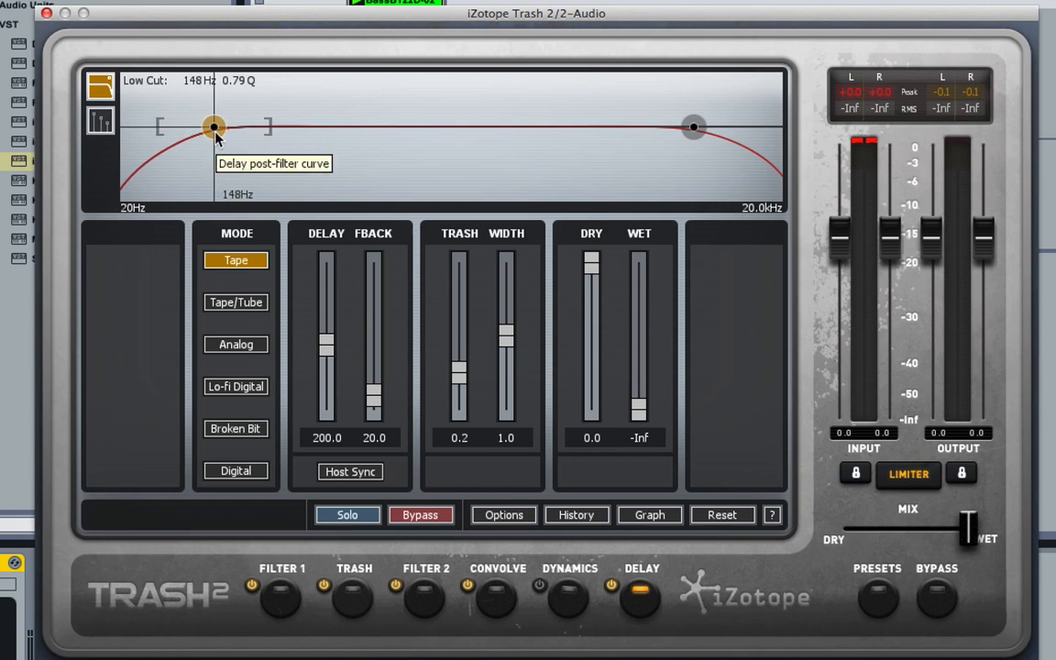
click(583, 515)
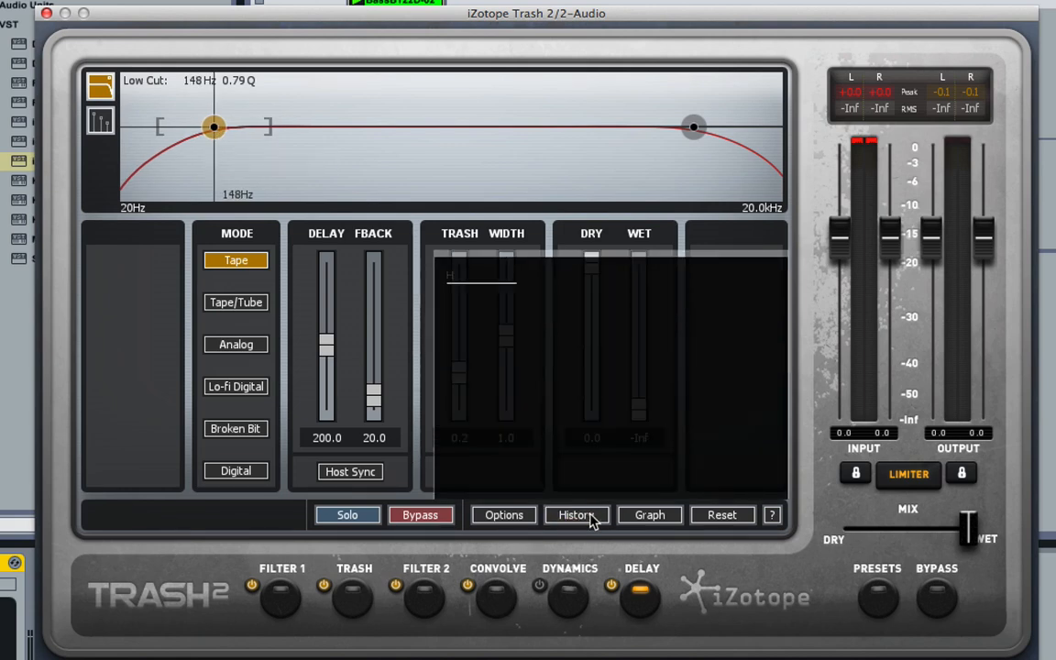
click(541, 426)
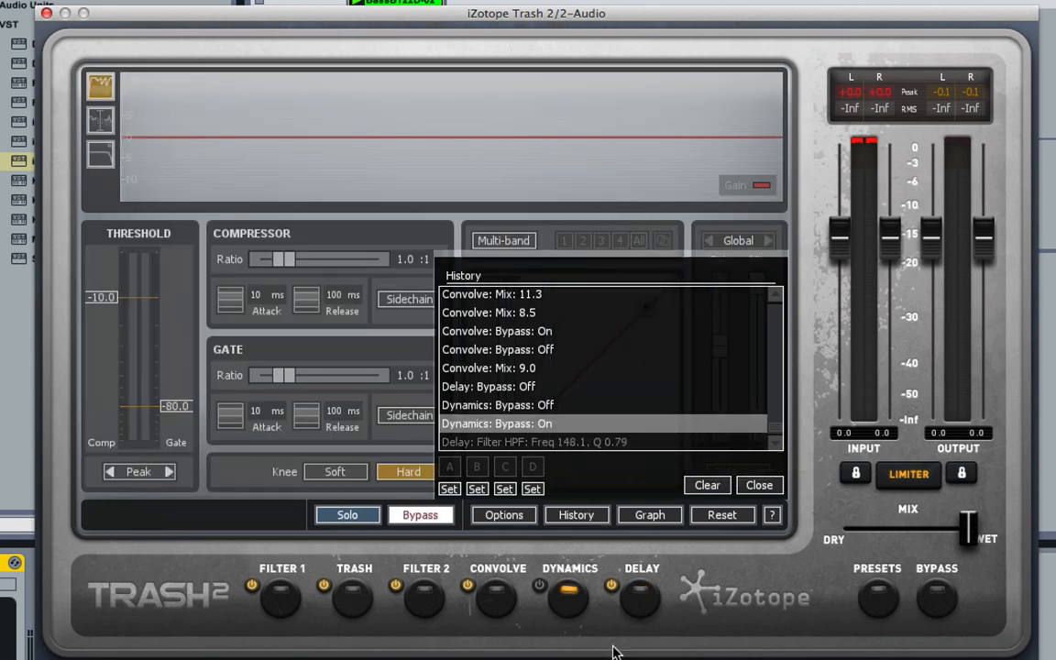
click(640, 598)
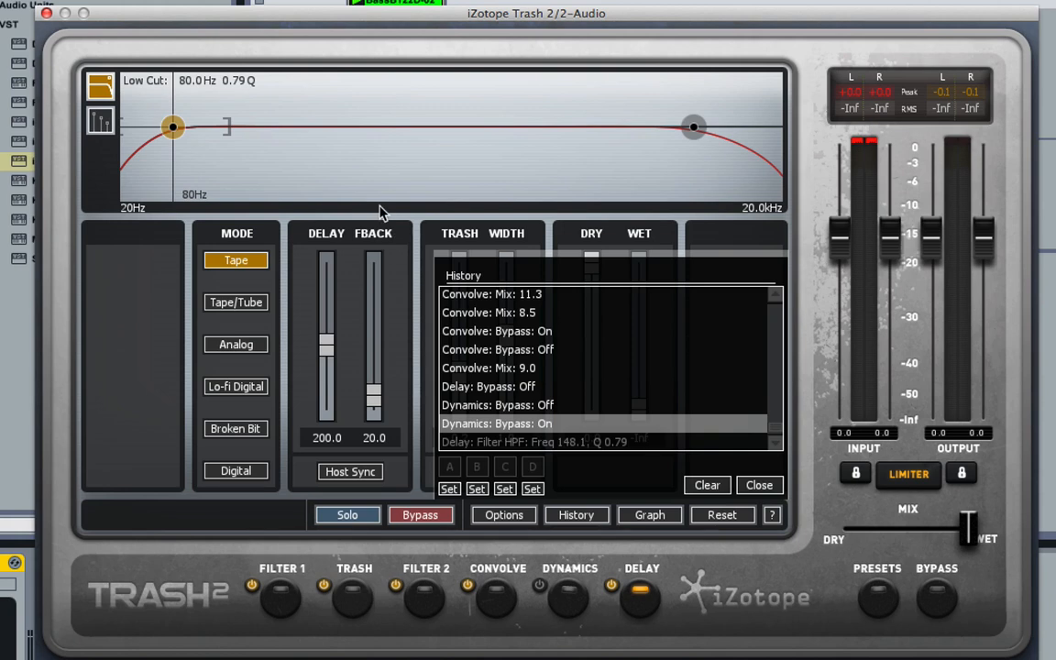
click(568, 515)
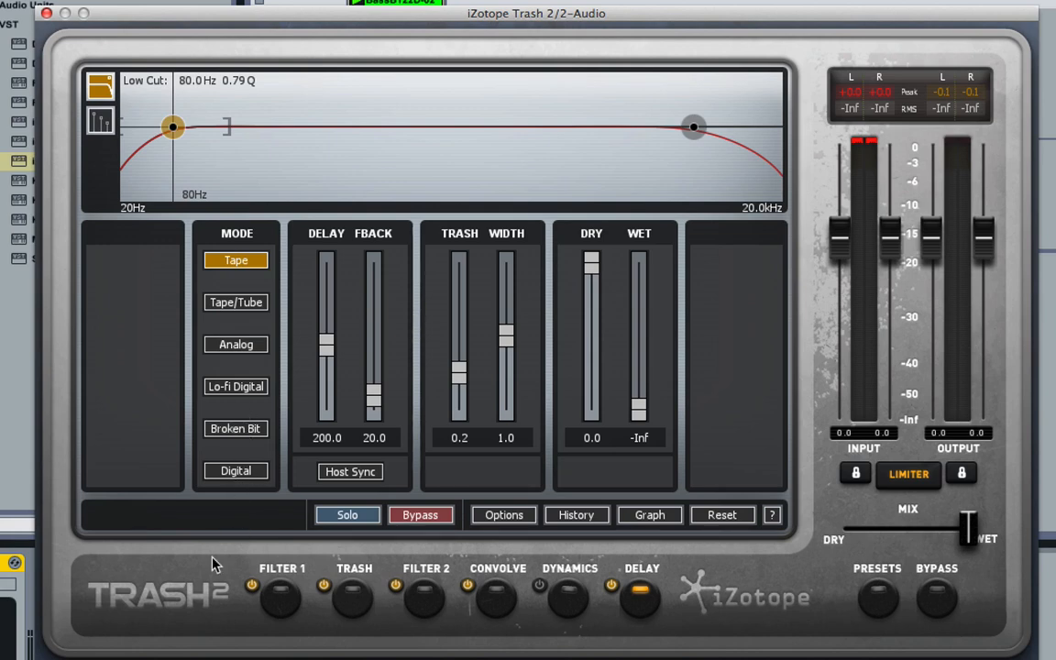
Try the Digital, Broken Bit, Lo-fi Digital, Analog and Tape/Tube delay modes and return to Tape
click(232, 471)
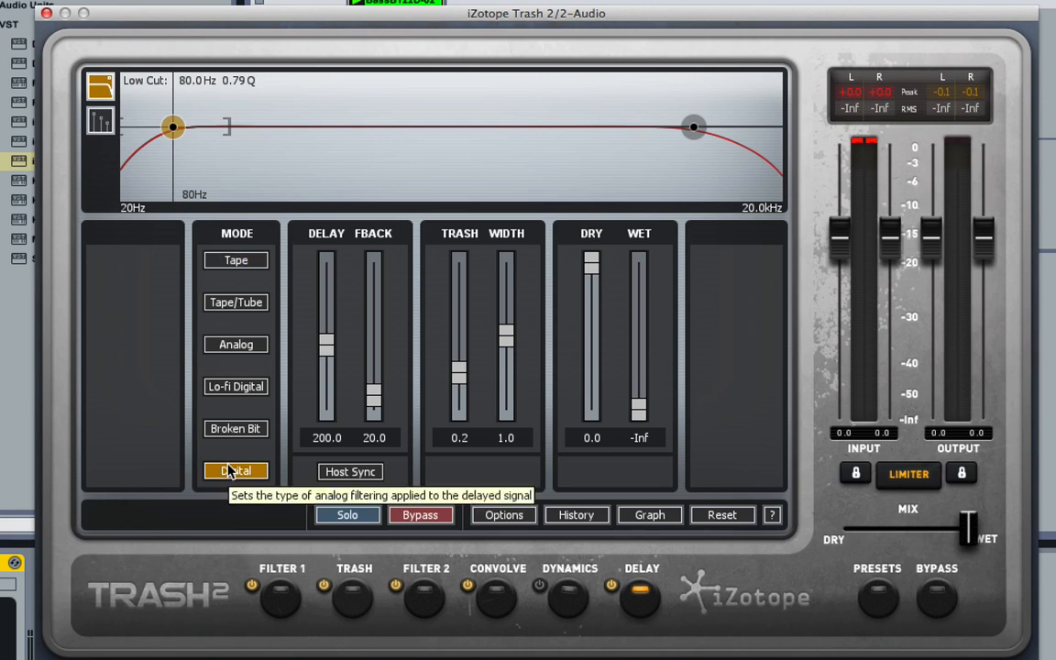
click(241, 432)
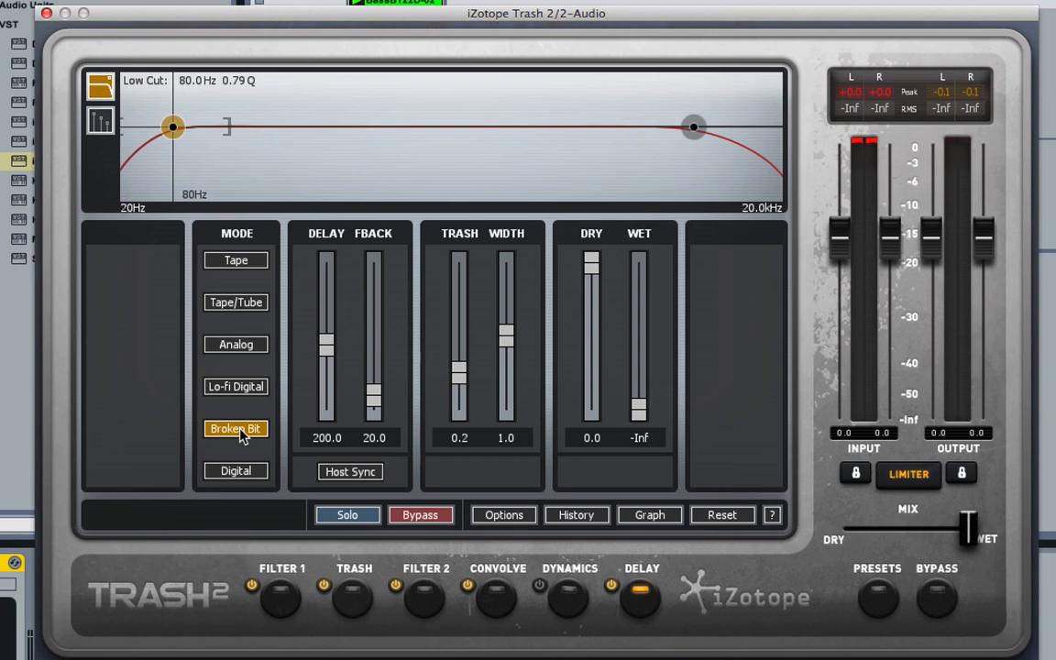
click(245, 387)
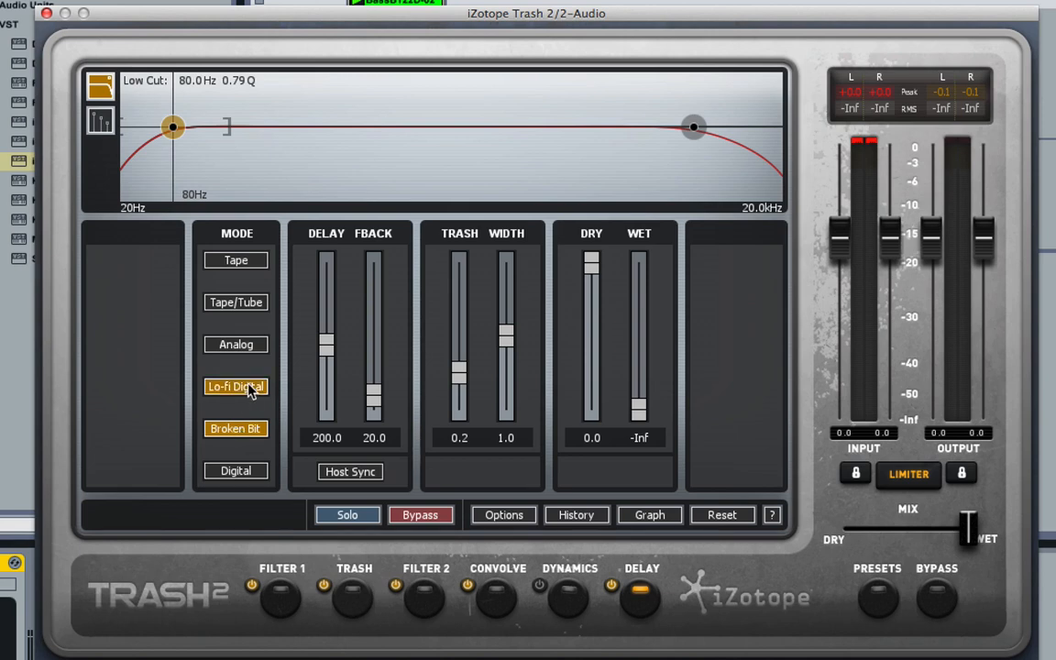
click(246, 347)
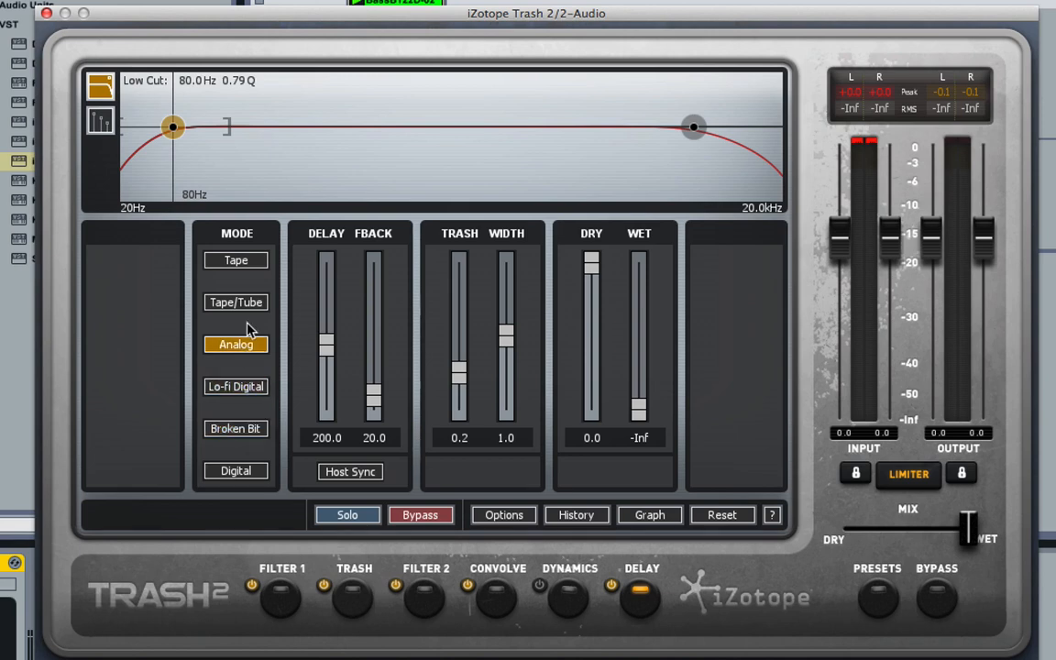
click(244, 307)
click(249, 262)
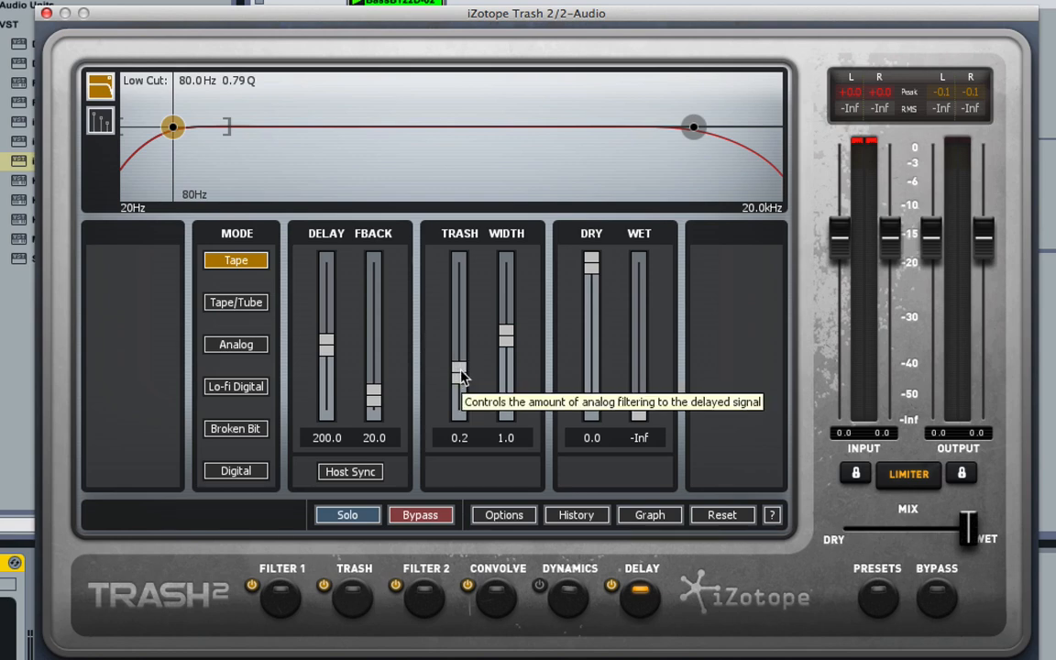
Set the delay's Trash amount to 1.0 and its stereo Width to 1.4
drag(462, 375, 463, 292)
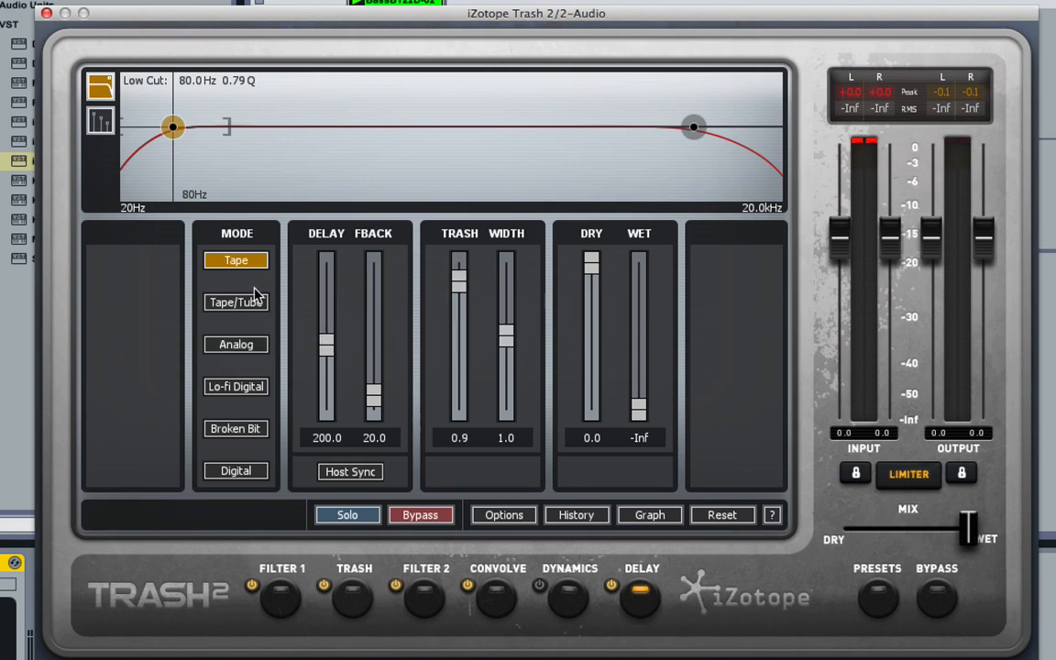
drag(460, 278, 463, 266)
drag(504, 341, 510, 286)
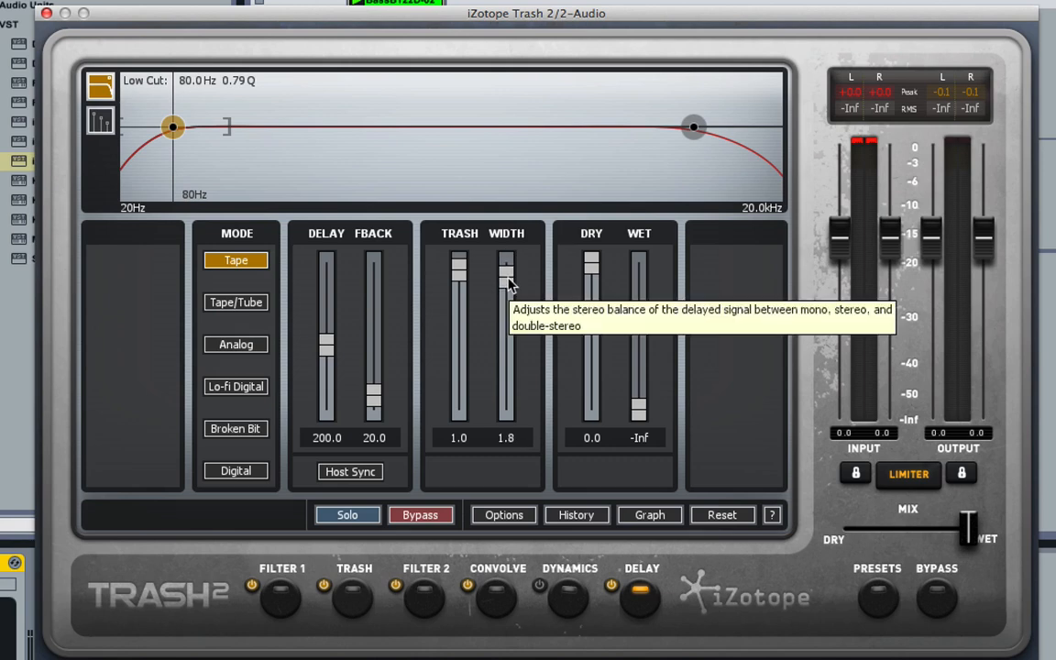
drag(508, 279, 507, 305)
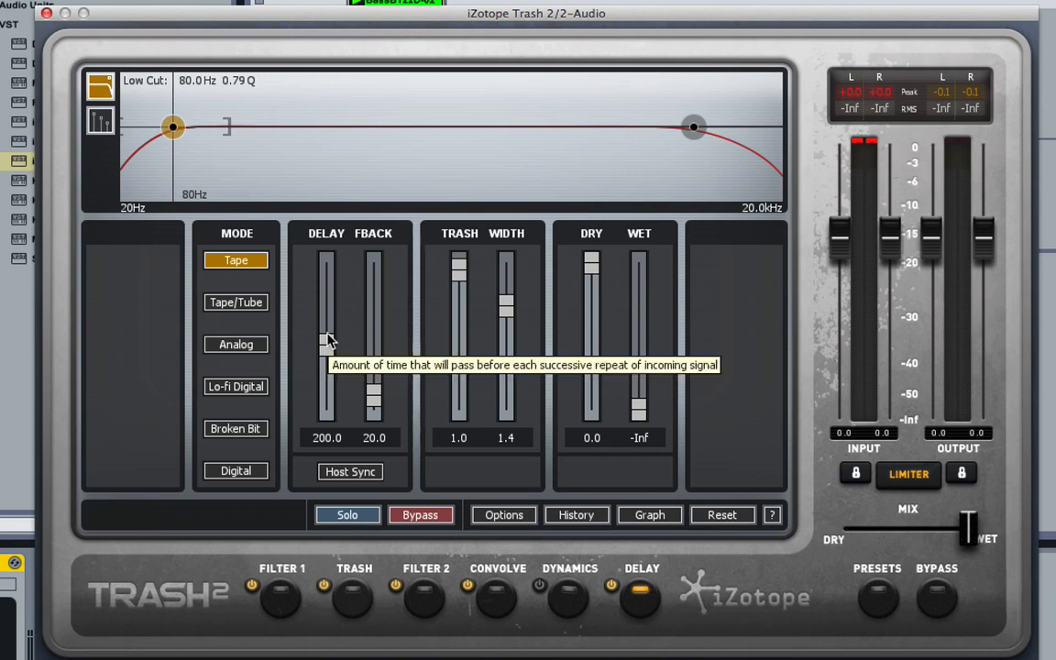
Set the delay time to 437.7 and try host-tempo sync before turning it back off
mouse_move(326, 343)
mouse_down()
mouse_move(325, 292)
mouse_move(320, 327)
mouse_up()
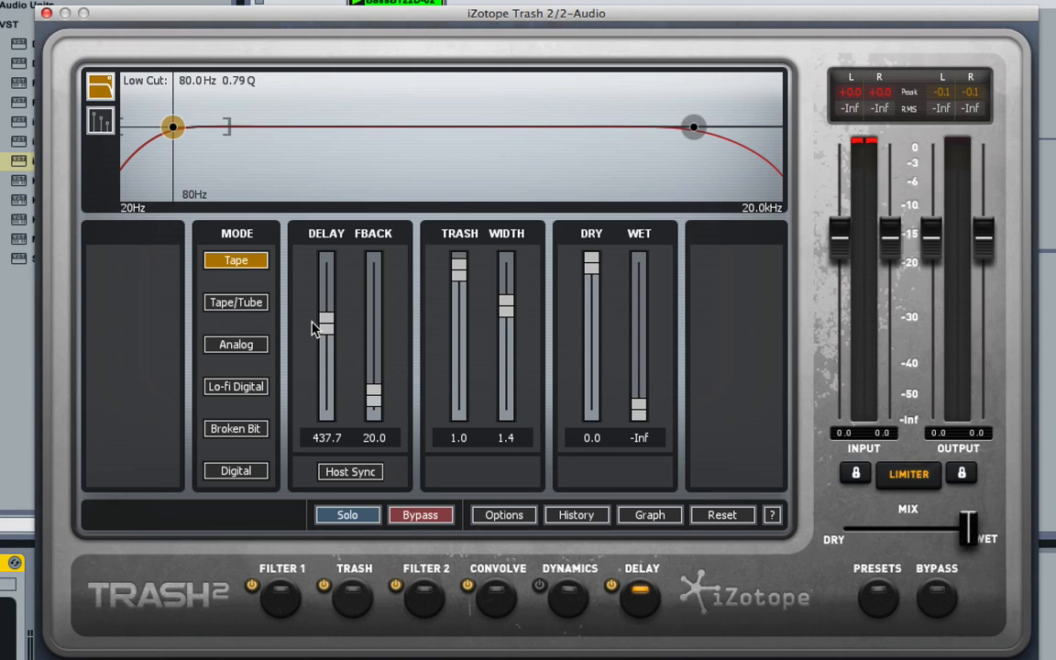
click(349, 476)
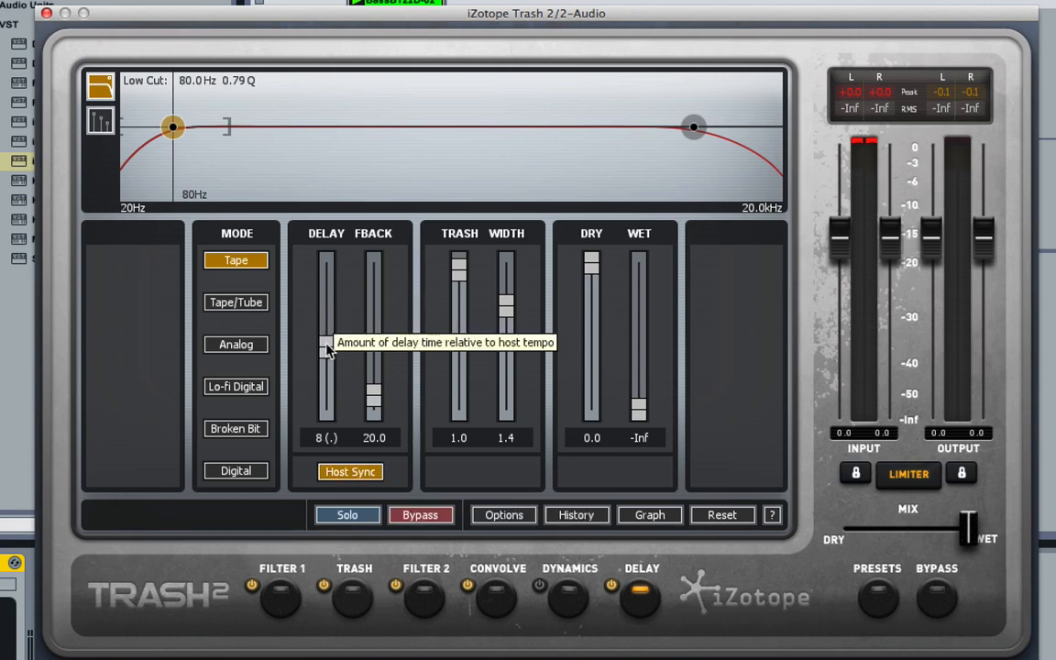
mouse_move(328, 348)
mouse_down()
mouse_move(327, 366)
mouse_move(332, 339)
mouse_up()
click(356, 475)
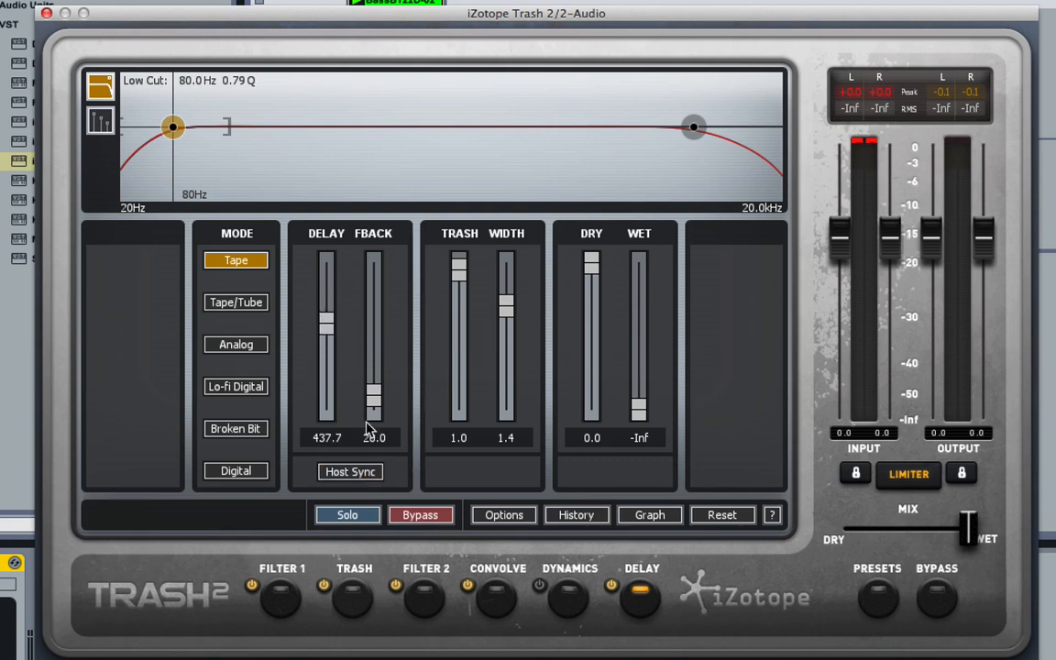
Try a delay feedback of 85.3 and settle it at 42.0
drag(373, 397, 374, 348)
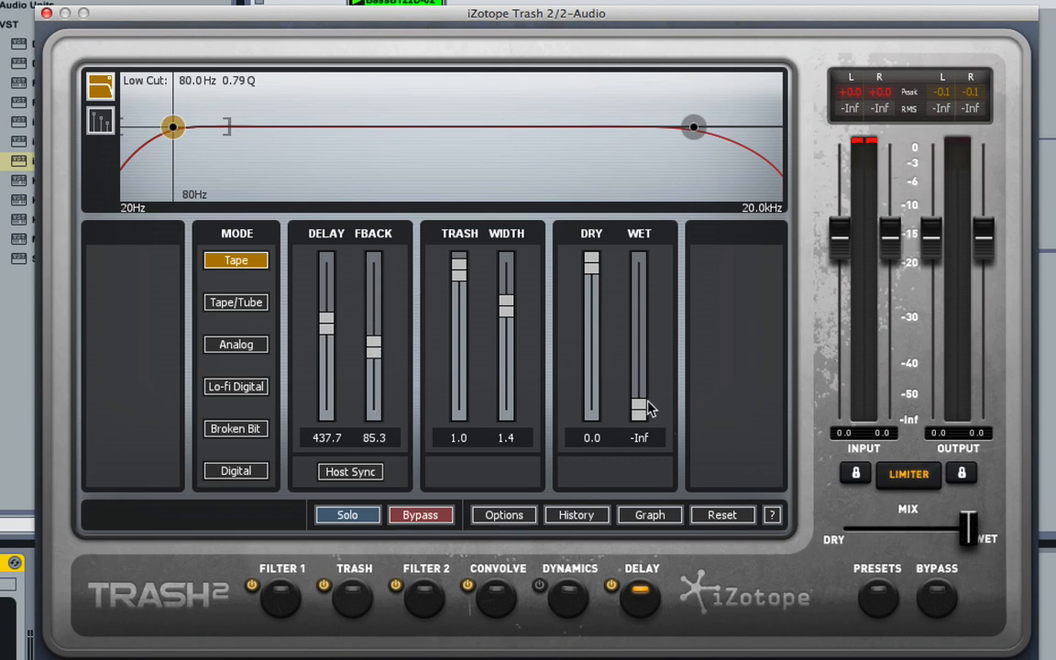
mouse_move(637, 405)
mouse_down()
mouse_move(637, 264)
mouse_move(639, 408)
mouse_up()
drag(373, 357, 379, 380)
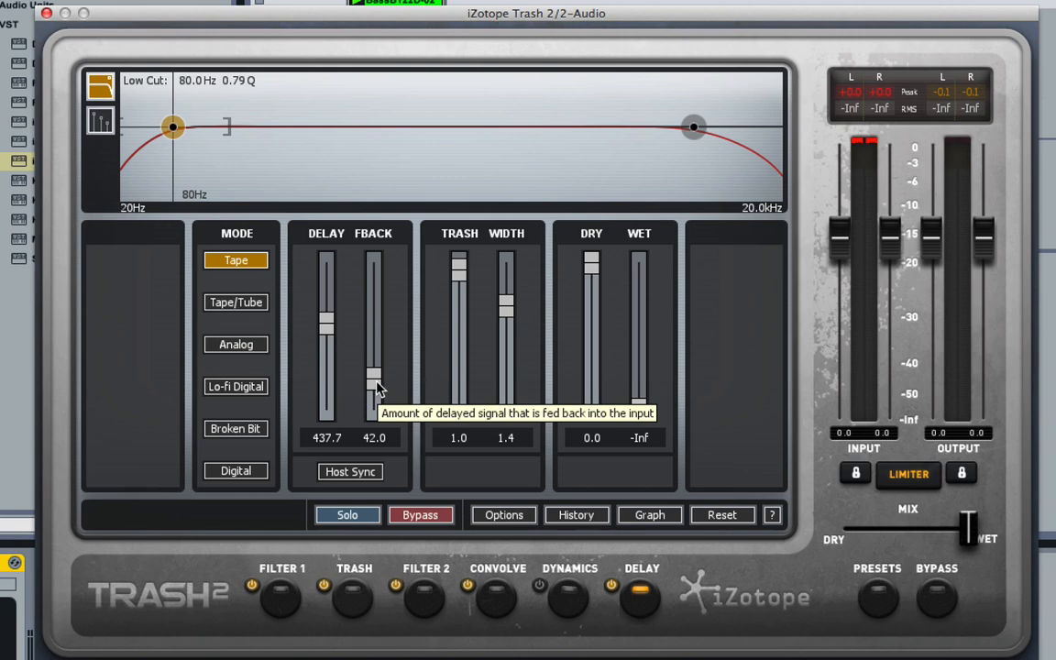
Start playback and set the delay's Wet level to -23.3, Width to 0.6 and delay time to 196.2, keeping Trash at 1.0
key(space)
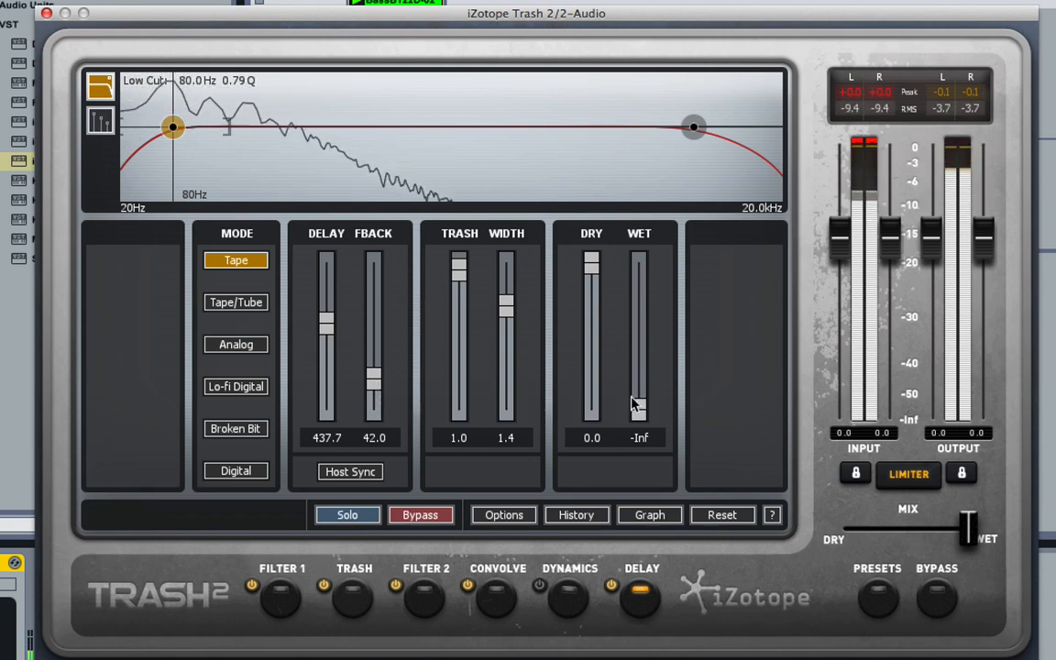
drag(639, 403, 641, 377)
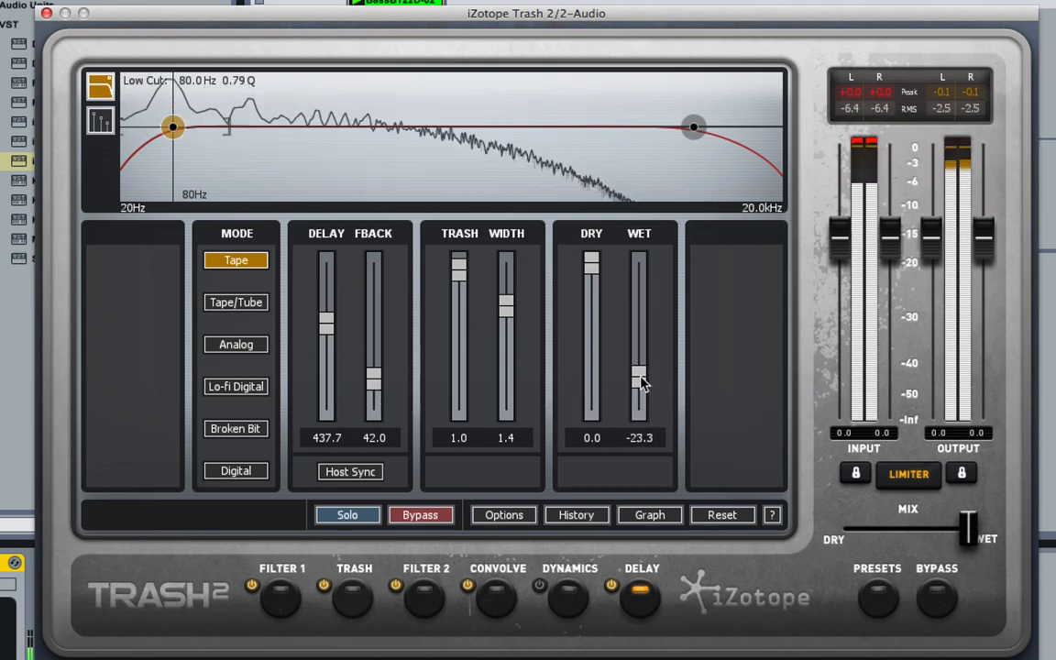
drag(506, 310, 507, 370)
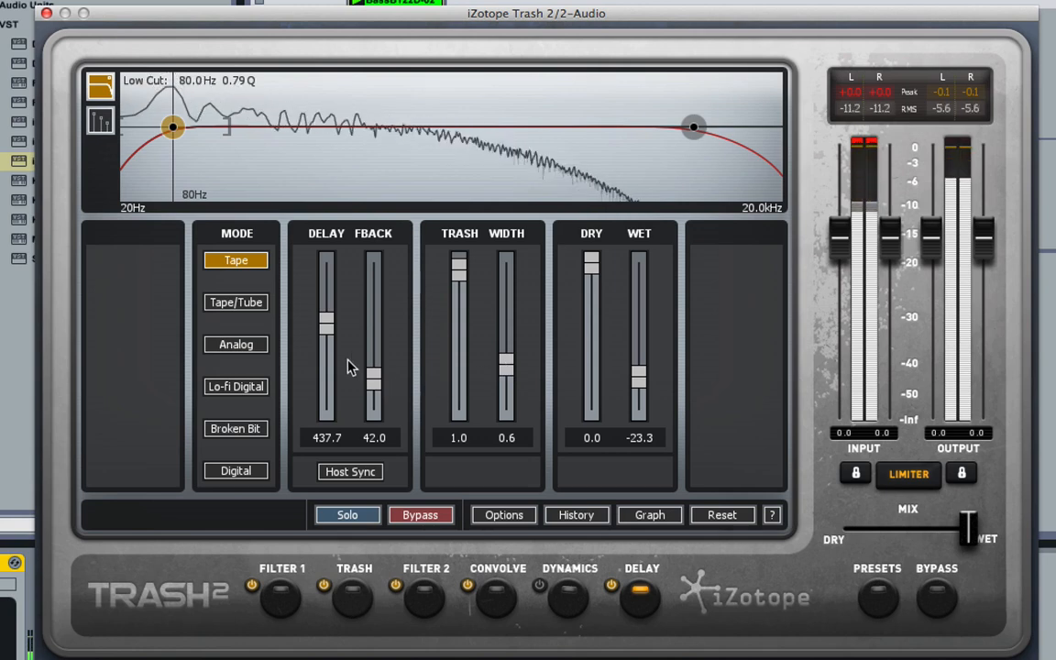
drag(334, 322, 335, 351)
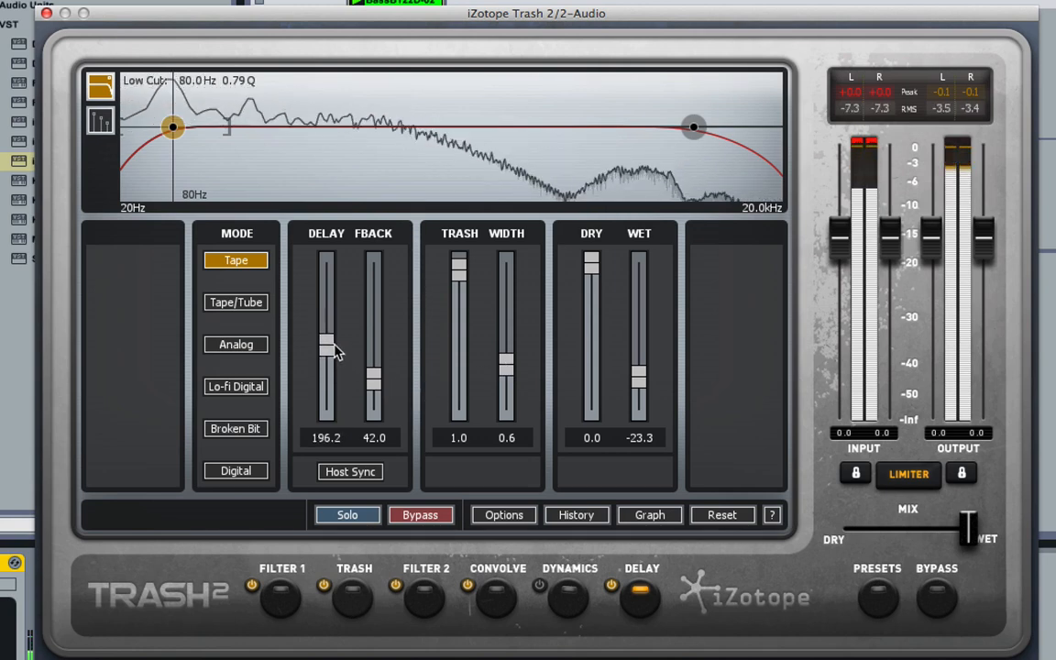
mouse_move(458, 268)
mouse_down()
mouse_move(462, 389)
mouse_move(460, 272)
mouse_up()
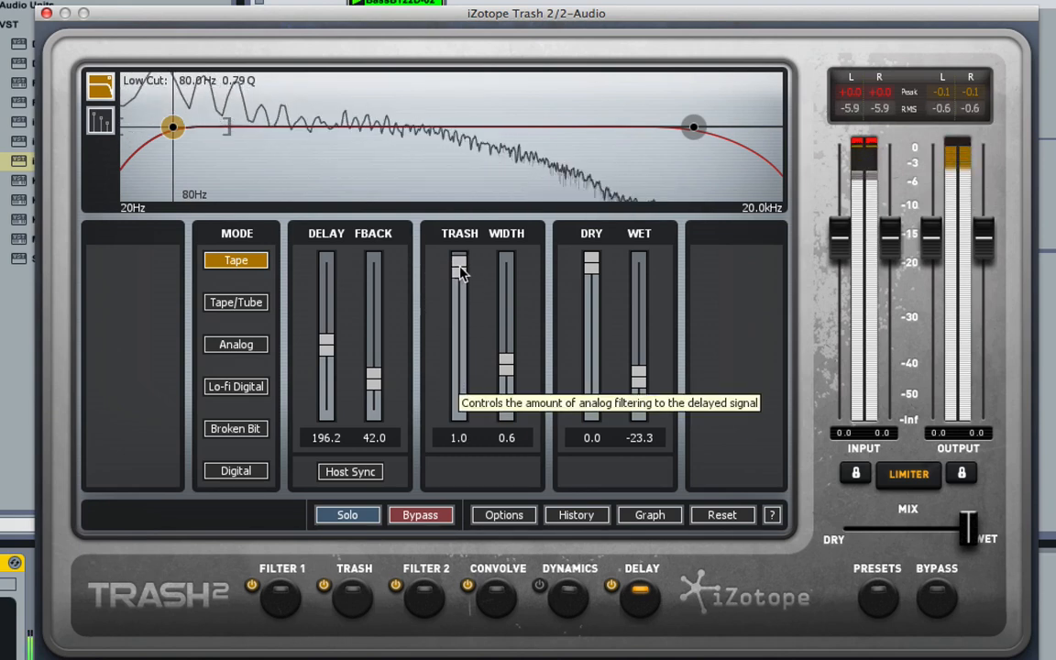
Audition the Analog, Lo-fi Digital, Broken Bit, Digital and Tape/Tube modes, raising Wet to -5.2, and return to Tape
click(226, 347)
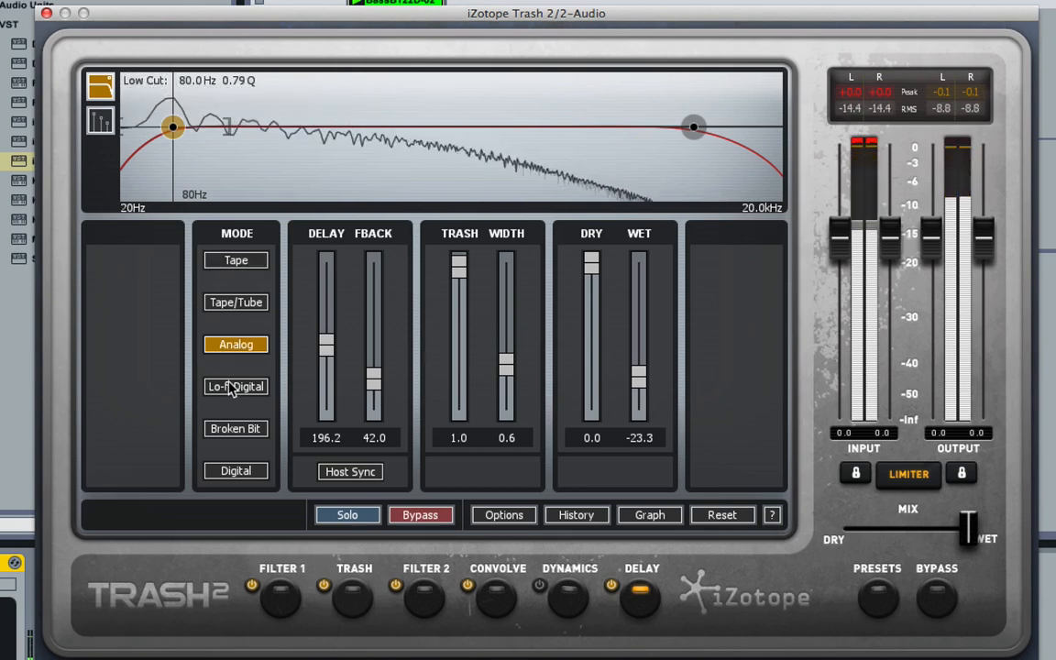
click(231, 387)
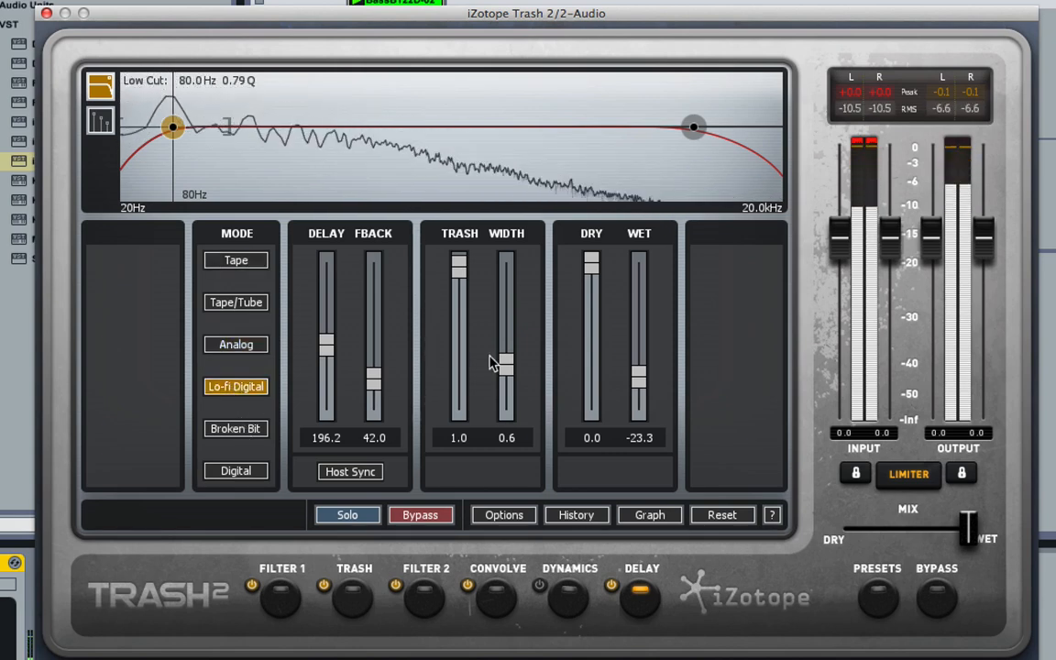
drag(636, 370, 637, 285)
click(225, 429)
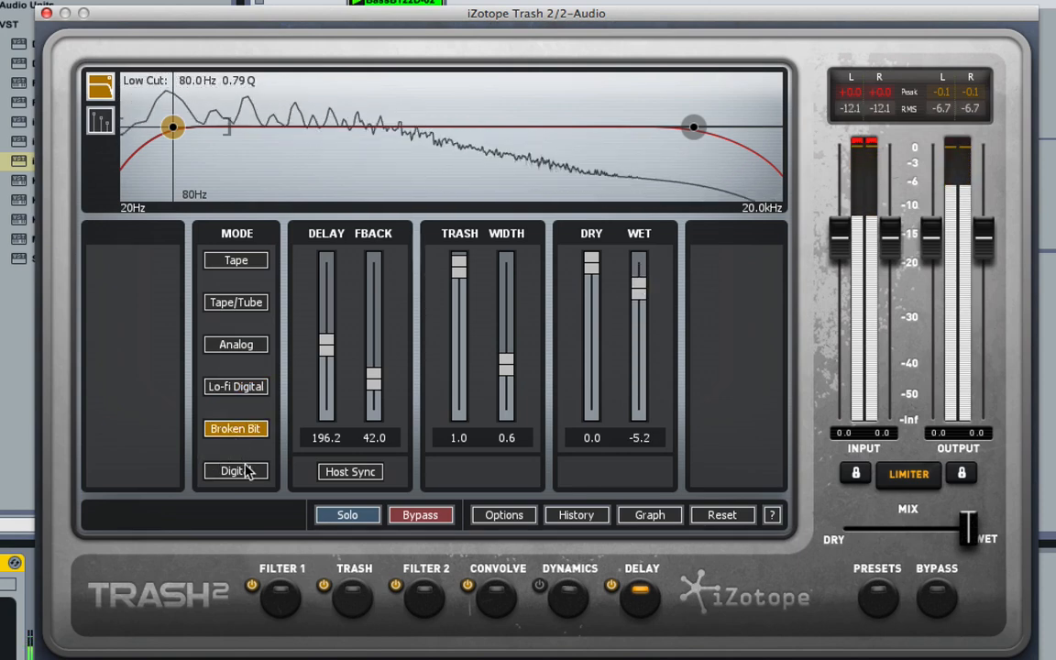
click(247, 472)
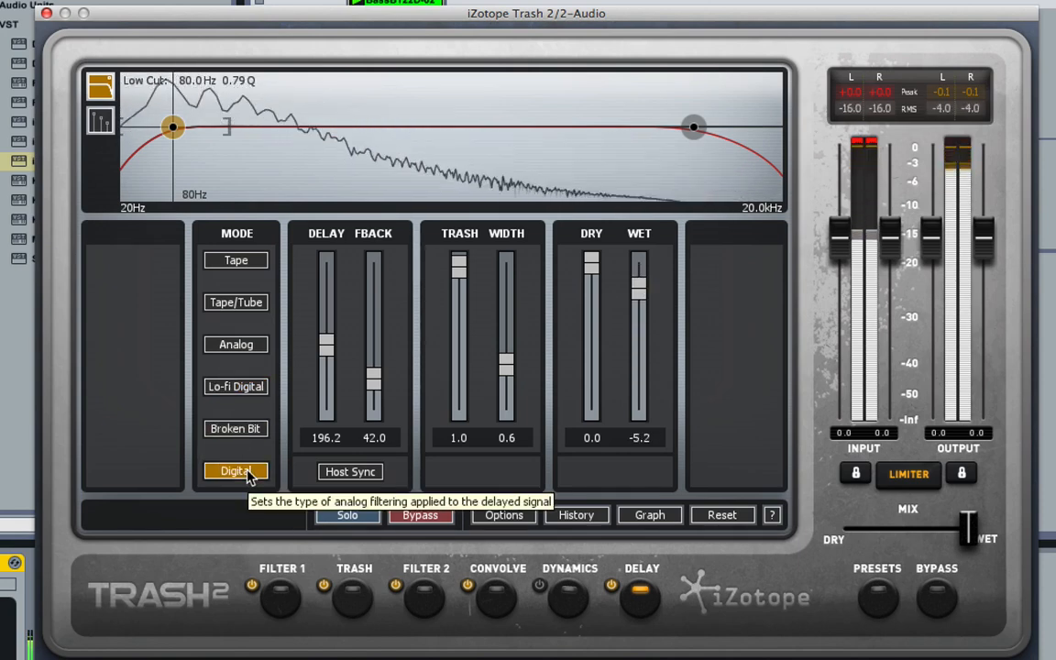
click(256, 307)
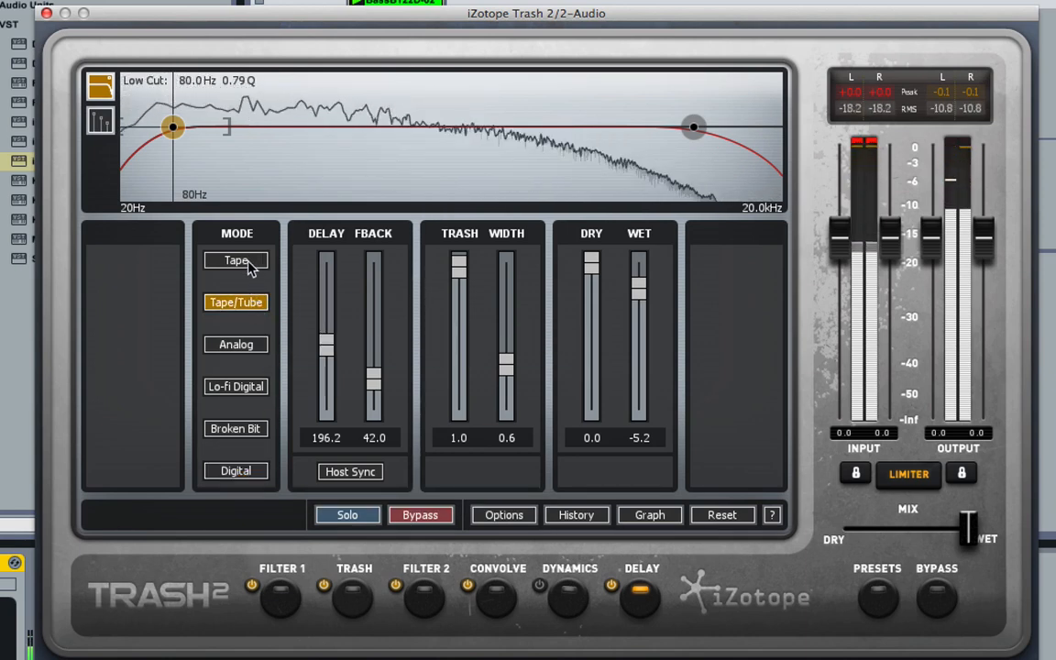
click(250, 264)
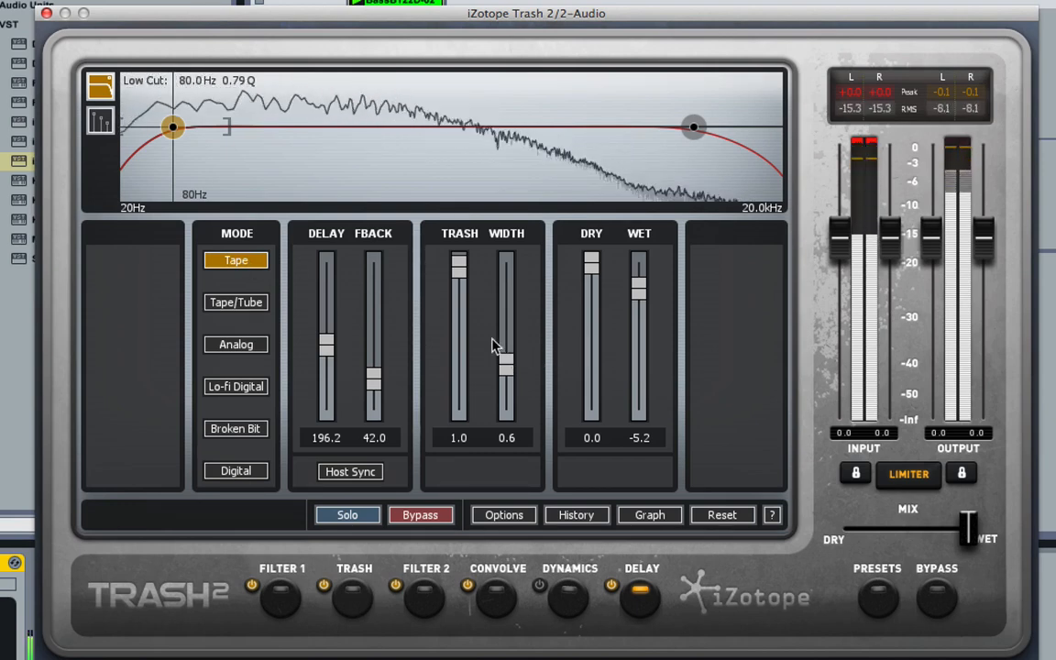
Lower the delay's Trash amount to 0.5 and its Wet level to -10.7
drag(459, 266, 463, 339)
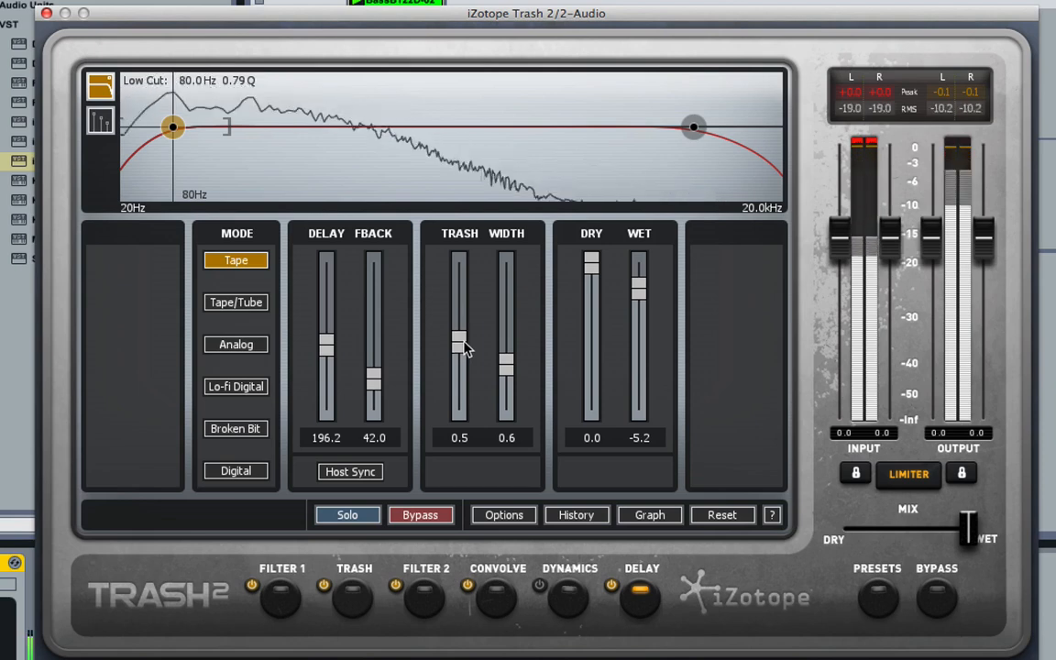
drag(639, 289, 641, 316)
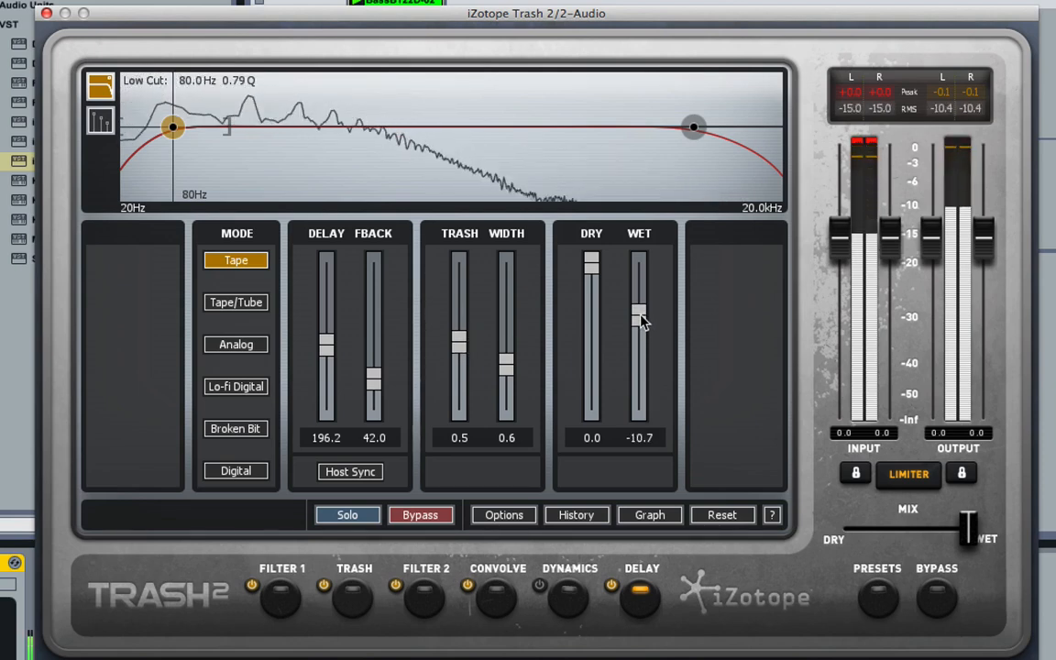
Audition the delay in Broken Bit, Digital and Analog modes during playback
click(257, 431)
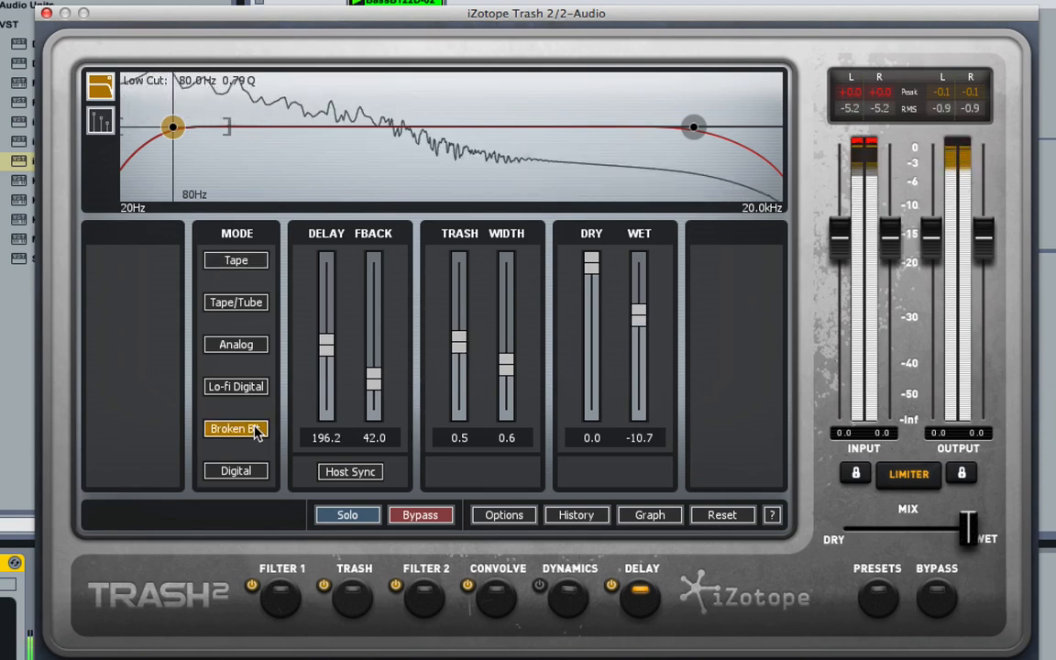
click(257, 471)
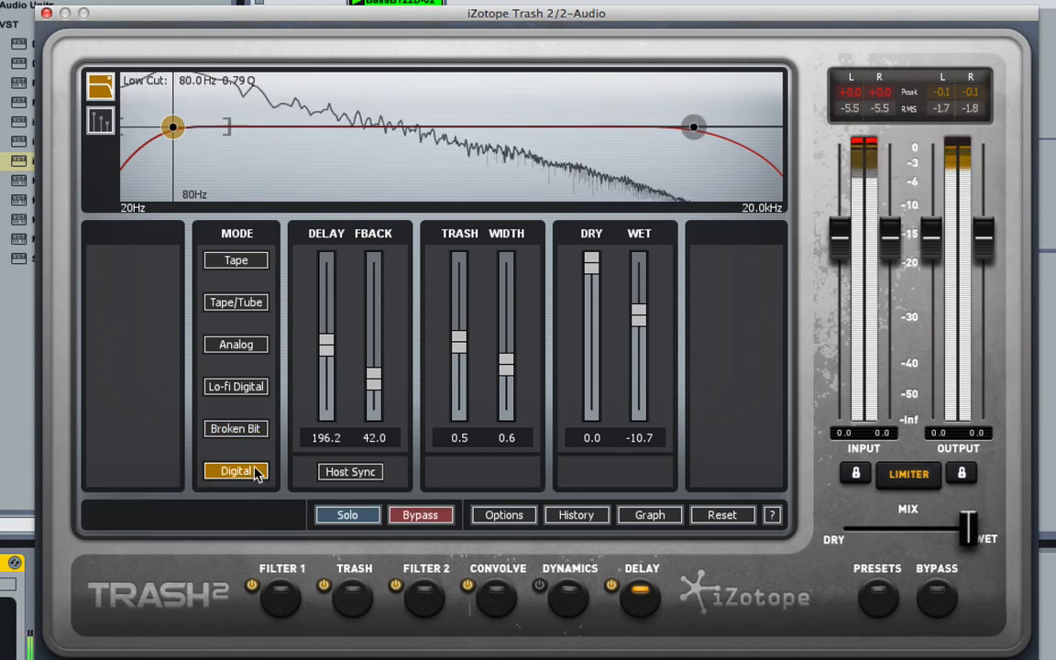
click(259, 346)
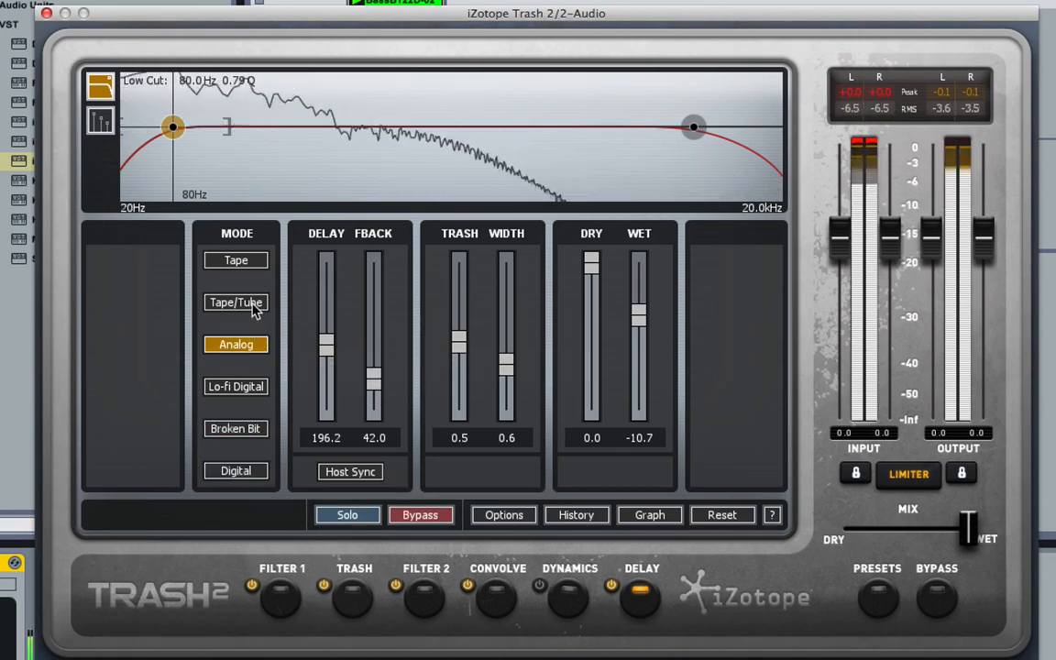